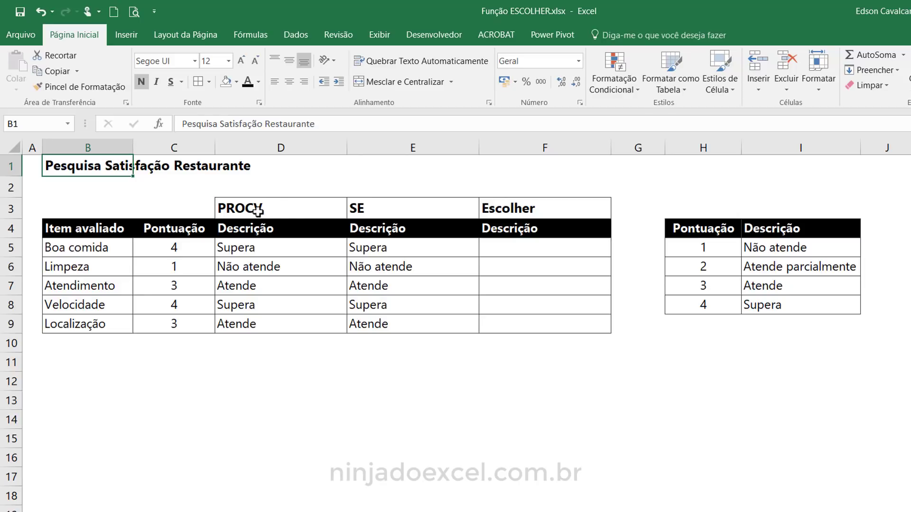
Review the evaluated items, from the Item avaliado header through Localização.
{"action": "left_click", "coordinate": [109, 228]}
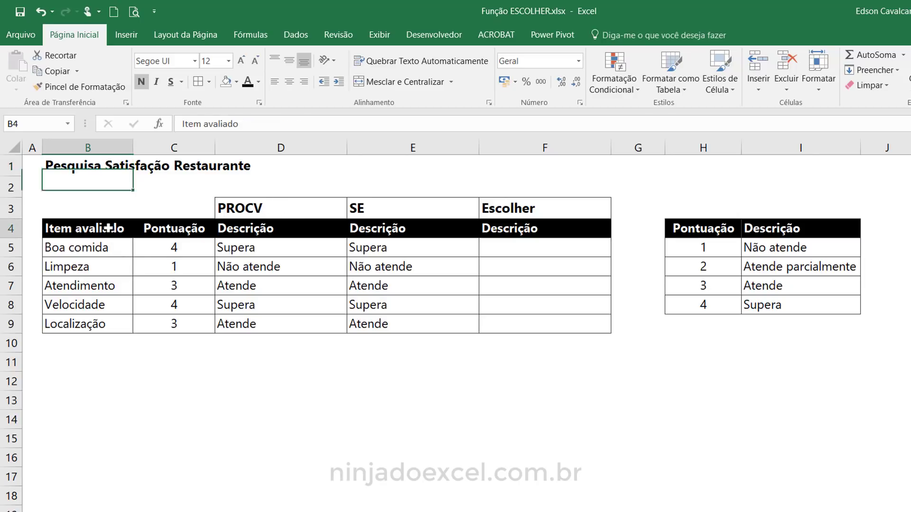
{"action": "left_click", "coordinate": [108, 247]}
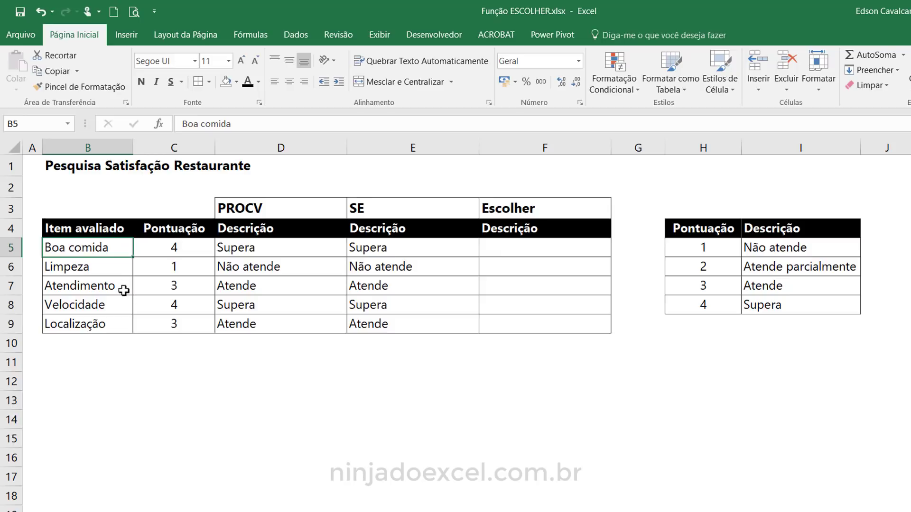
{"action": "left_click", "coordinate": [104, 273]}
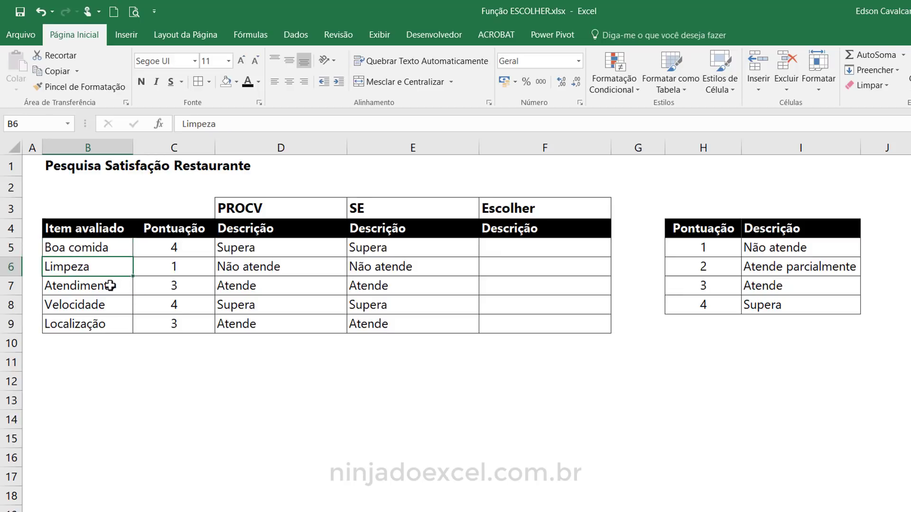
{"action": "left_click", "coordinate": [111, 287]}
{"action": "left_click", "coordinate": [112, 304]}
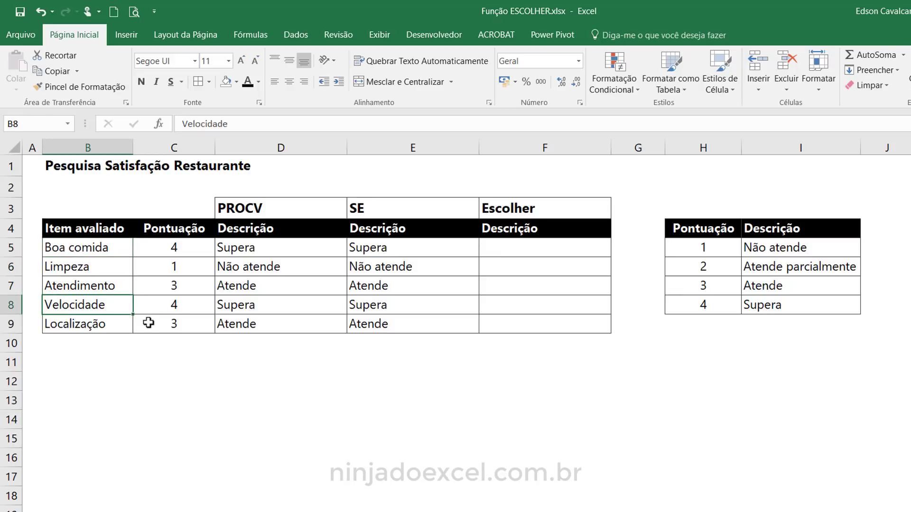
{"action": "left_click", "coordinate": [115, 326]}
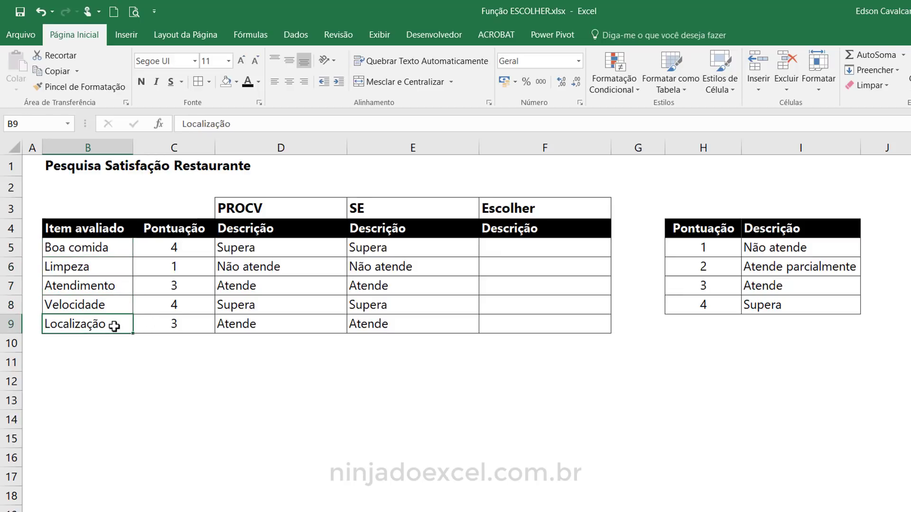
Review the lookup table's scores 1–4 and descriptions Não atende through Supera.
{"action": "left_click", "coordinate": [725, 249]}
{"action": "left_click", "coordinate": [766, 250]}
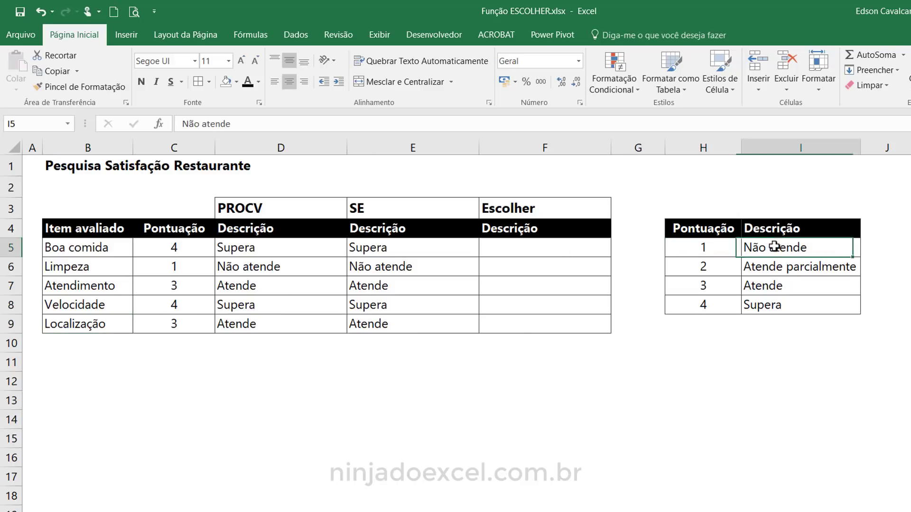
{"action": "left_click", "coordinate": [711, 268]}
{"action": "left_click", "coordinate": [791, 267]}
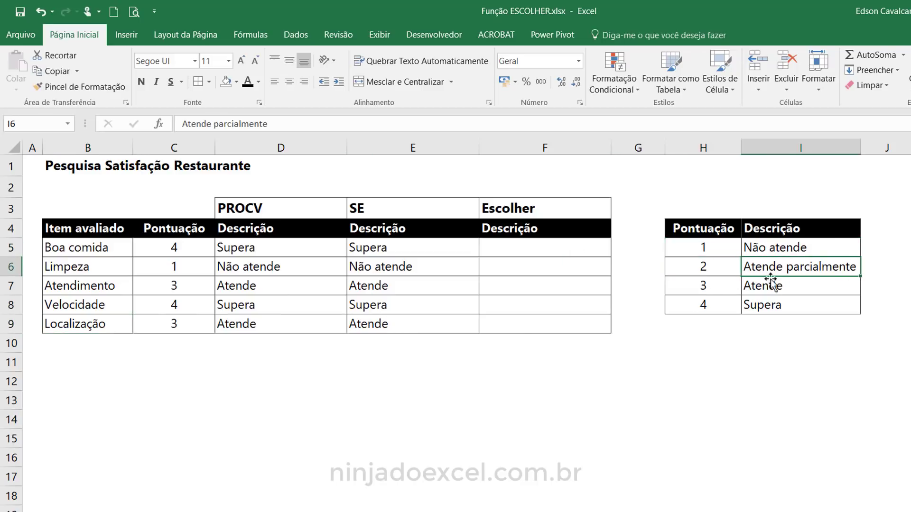
{"action": "left_click", "coordinate": [730, 285]}
{"action": "left_click", "coordinate": [774, 286]}
{"action": "left_click", "coordinate": [718, 306]}
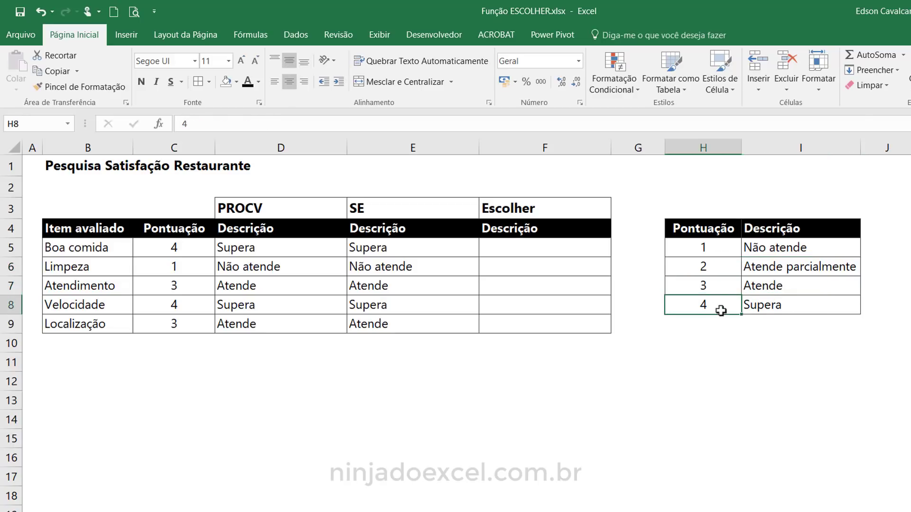
{"action": "left_click", "coordinate": [782, 309]}
Inspect the C5:C9 scores and the PROCV formula's referenced ranges in D5, leaving it unchanged.
{"action": "left_click_drag", "start_coordinate": [197, 248], "coordinate": [189, 324]}
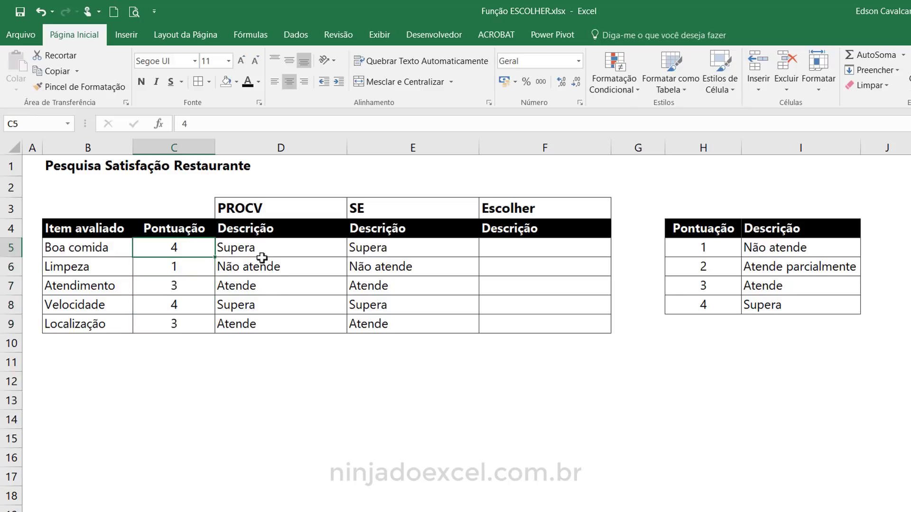
{"action": "left_click", "coordinate": [194, 245]}
{"action": "left_click", "coordinate": [286, 209]}
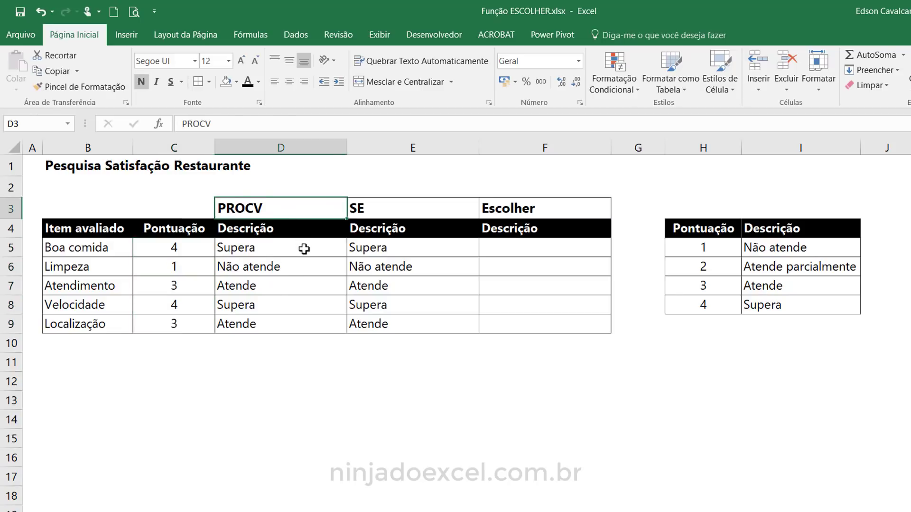
{"action": "left_click", "coordinate": [303, 248]}
{"action": "left_click", "coordinate": [307, 124]}
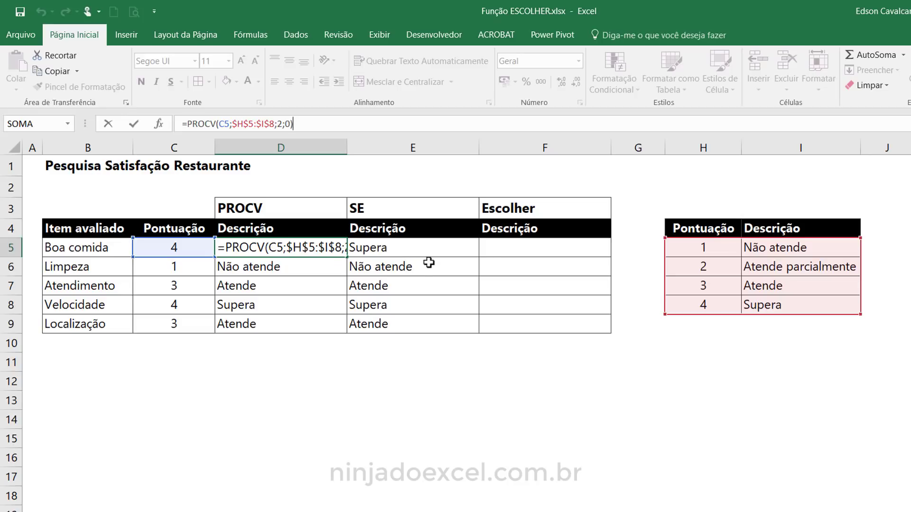
{"action": "key", "text": "ctrl+Return"}
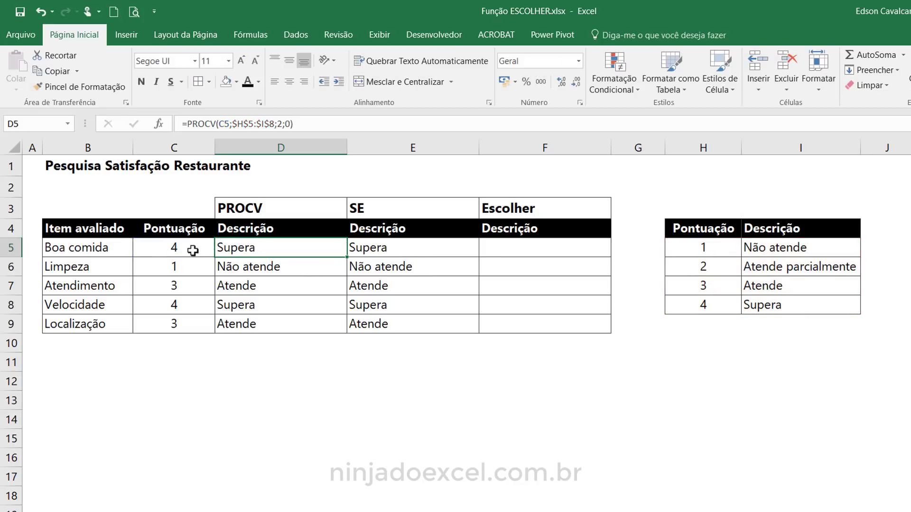
Re-check the D5 PROCV formula and the nested SE formula in E5 without changing them.
{"action": "left_click", "coordinate": [195, 245]}
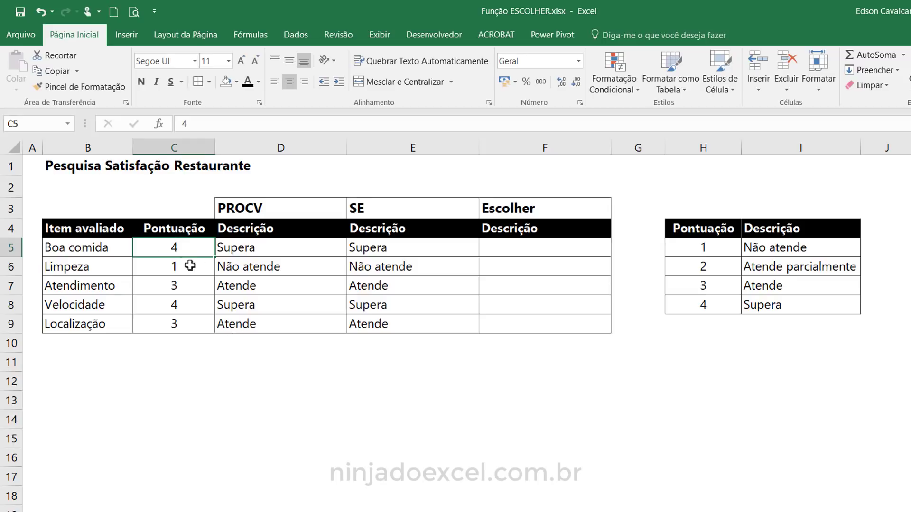
{"action": "left_click", "coordinate": [244, 249]}
{"action": "left_click", "coordinate": [769, 303]}
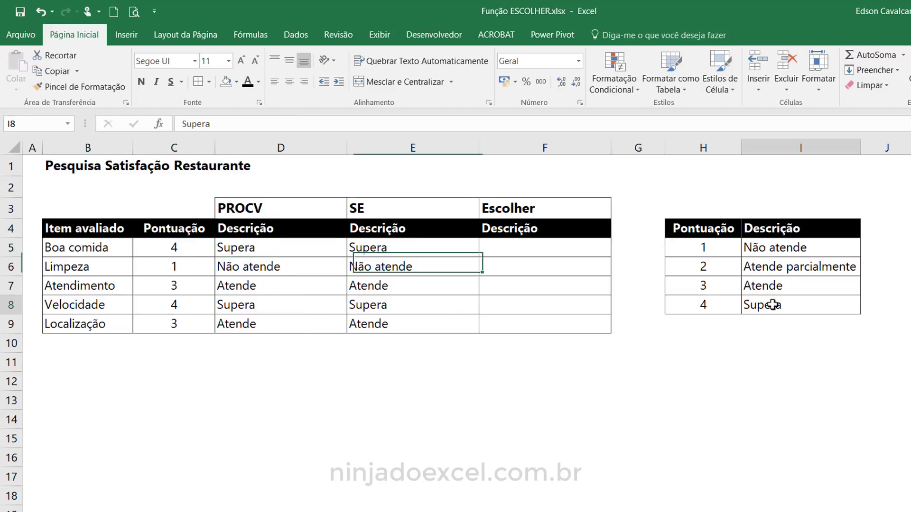
{"action": "left_click", "coordinate": [190, 270]}
{"action": "left_click", "coordinate": [392, 251]}
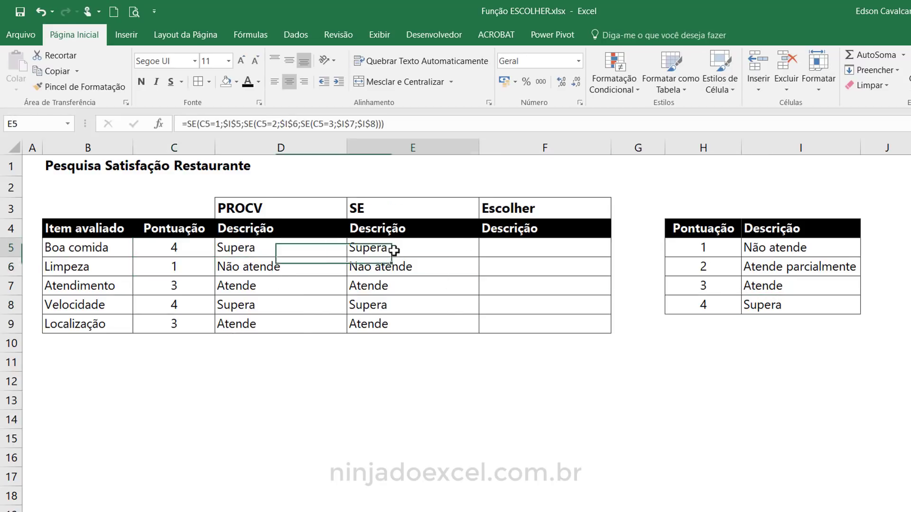
{"action": "double_click", "coordinate": [393, 250]}
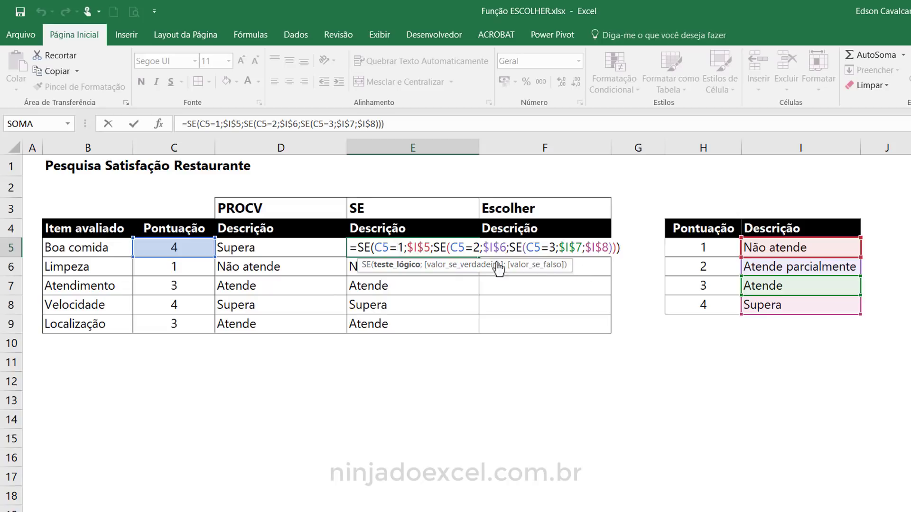
{"action": "key", "text": "Return"}
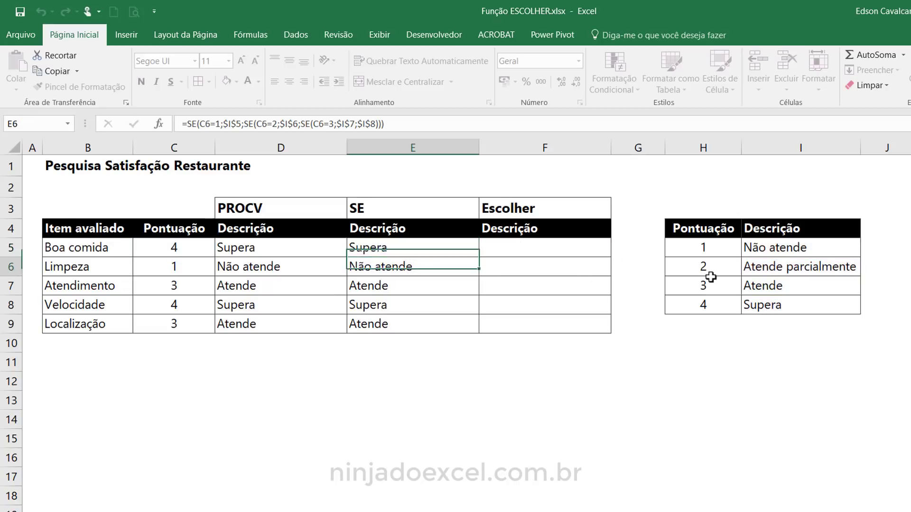
Start an ESCOLHER formula in F5 using the C5 score as the index.
{"action": "left_click", "coordinate": [526, 249]}
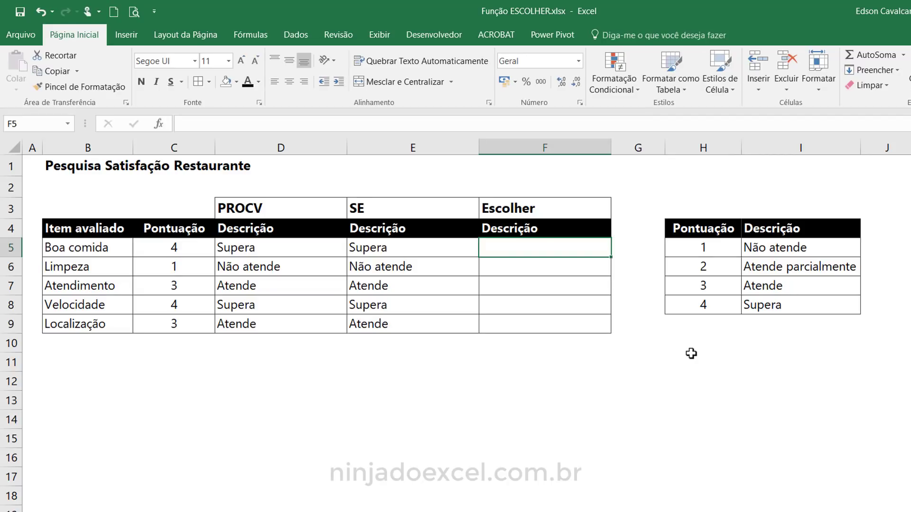
{"action": "type", "text": "="}
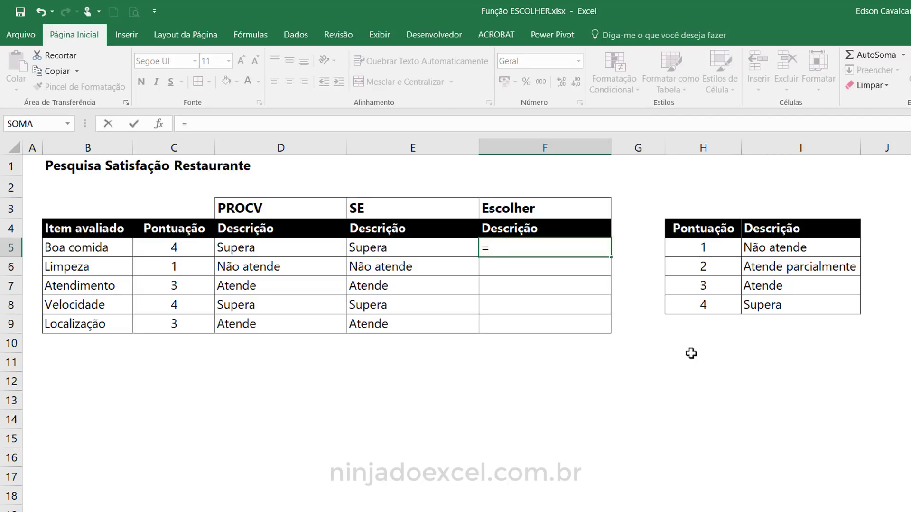
{"action": "type", "text": "esc"}
{"action": "key", "text": "Tab"}
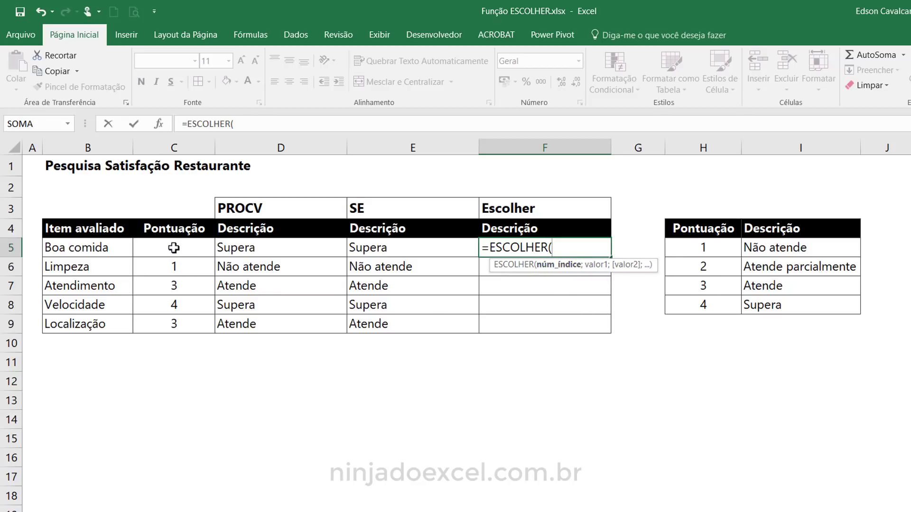
{"action": "left_click", "coordinate": [174, 248]}
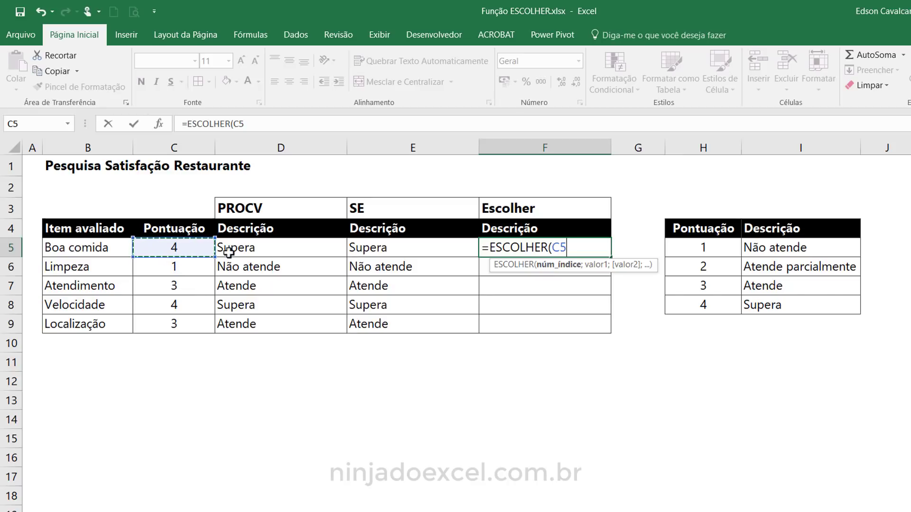
{"action": "type", "text": ";"}
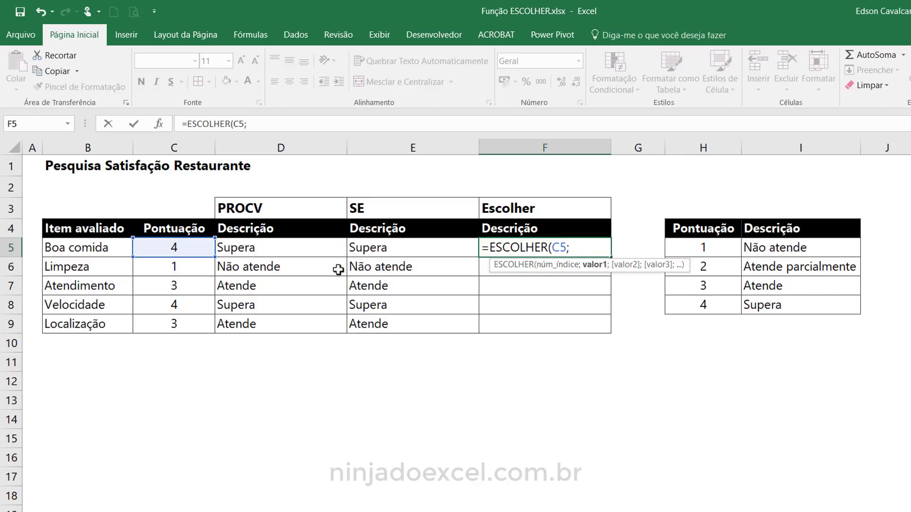
Add I5, I6, I7 and I8 as the choices and commit =ESCOLHER(C5;I5;I6;I7;I8).
{"action": "left_click", "coordinate": [754, 248]}
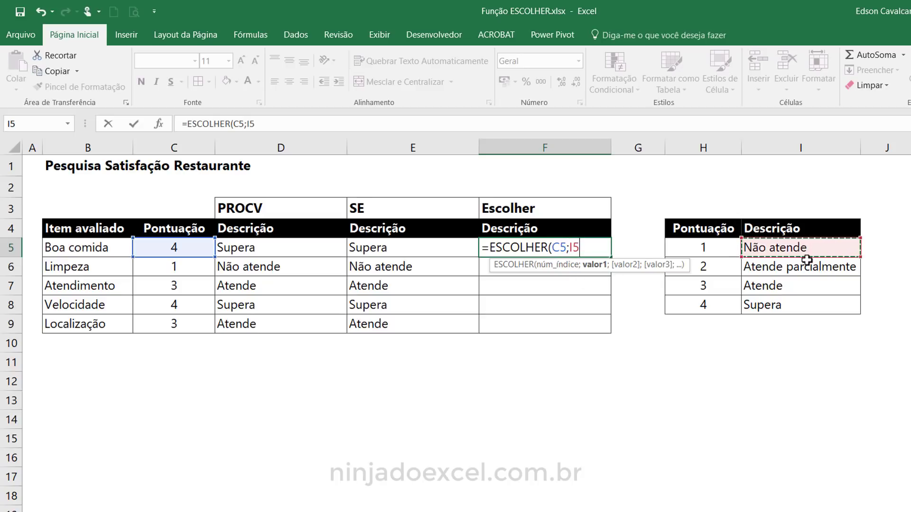
{"action": "type", "text": ";"}
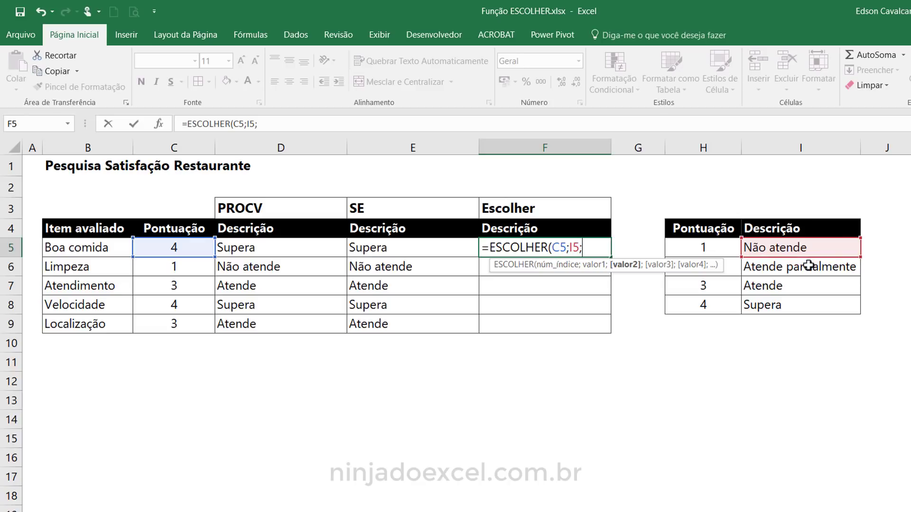
{"action": "left_click", "coordinate": [808, 266]}
{"action": "type", "text": ";"}
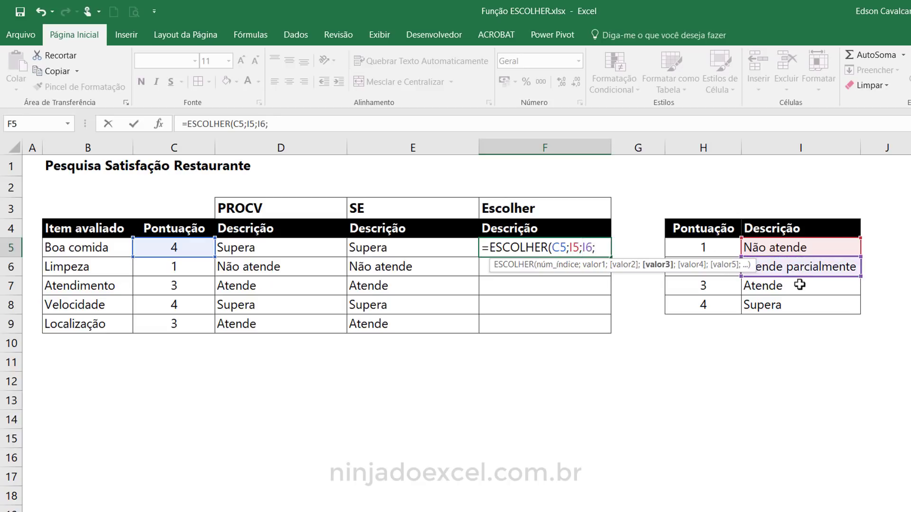
{"action": "left_click", "coordinate": [799, 285]}
{"action": "type", "text": ";"}
{"action": "left_click", "coordinate": [759, 304]}
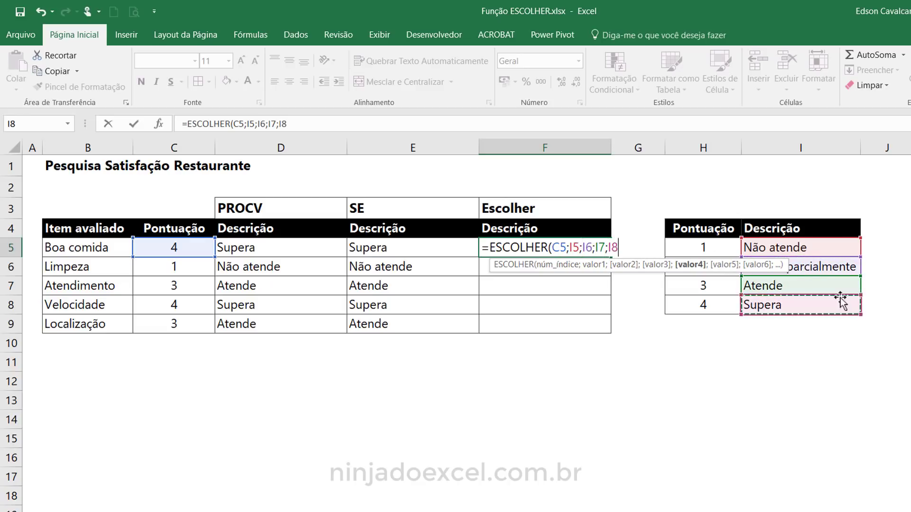
{"action": "type", "text": ")"}
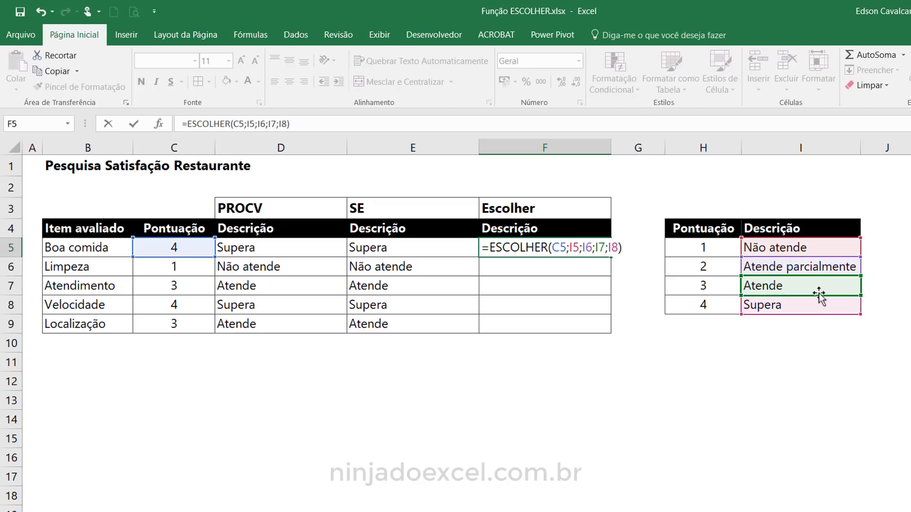
{"action": "key", "text": "Return"}
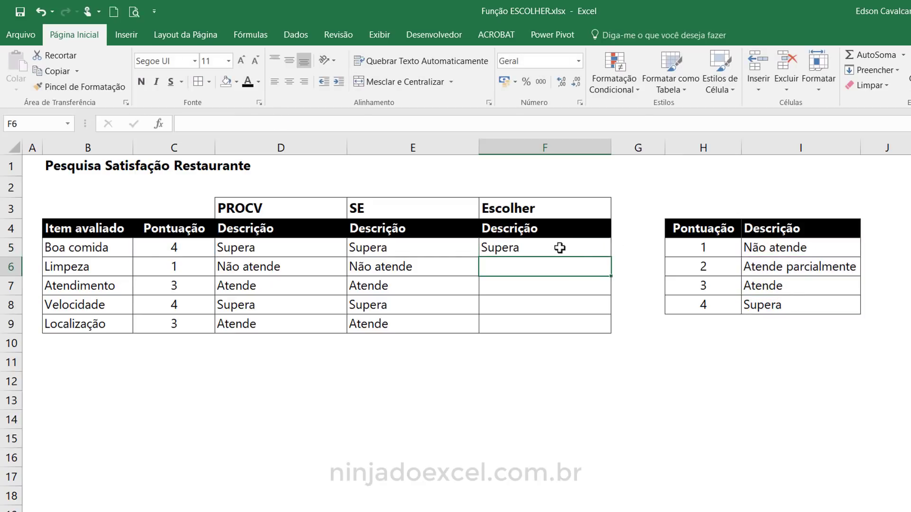
Make the I5 to I8 references in F5 absolute with F4 and verify the formula.
{"action": "left_click", "coordinate": [569, 247]}
{"action": "double_click", "coordinate": [601, 250]}
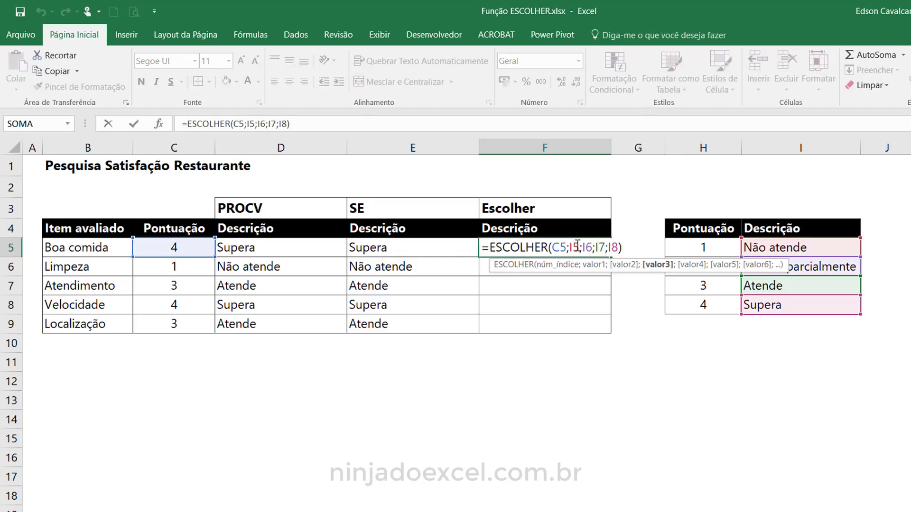
{"action": "left_click_drag", "start_coordinate": [572, 247], "coordinate": [627, 245]}
{"action": "key", "text": "F4"}
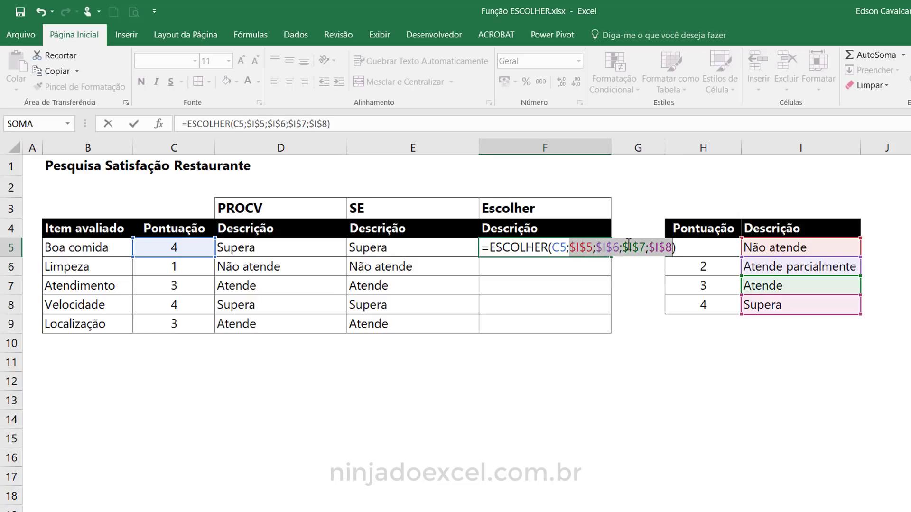
{"action": "key", "text": "Return"}
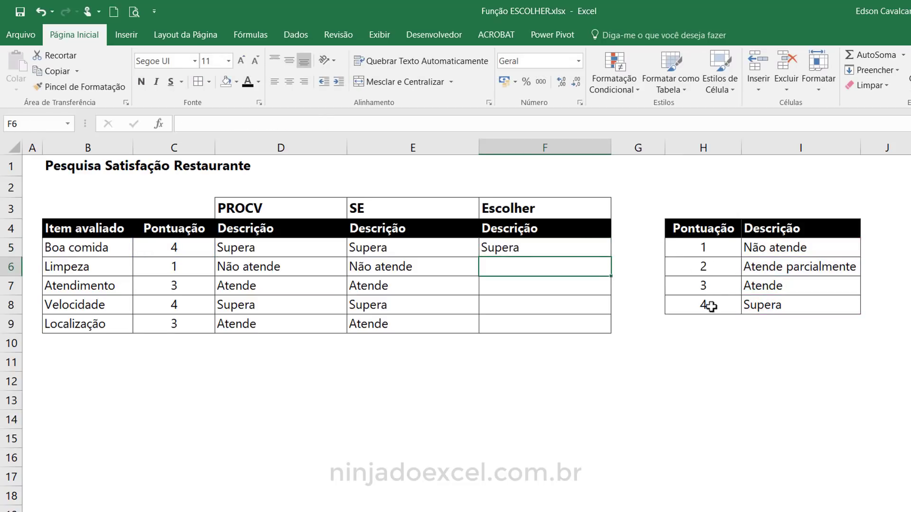
{"action": "left_click", "coordinate": [603, 249]}
{"action": "double_click", "coordinate": [605, 251]}
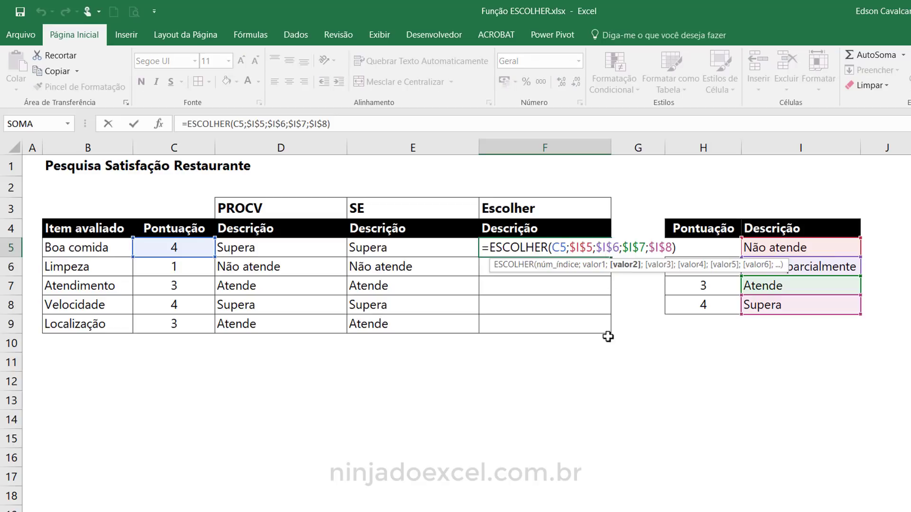
{"action": "key", "text": "Escape"}
Fill the F5 formula down to F8 and on into F9, then open F9 to check it.
{"action": "left_click_drag", "start_coordinate": [611, 257], "coordinate": [603, 328]}
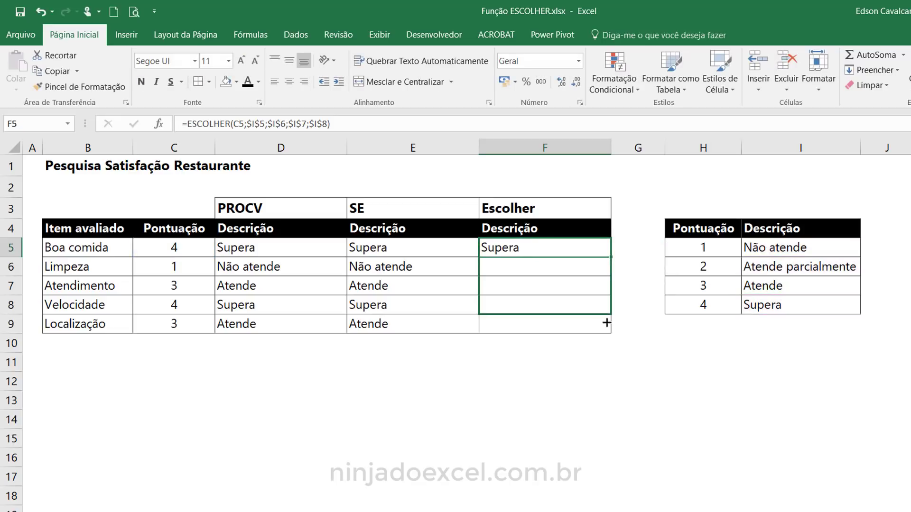
{"action": "left_click", "coordinate": [607, 309]}
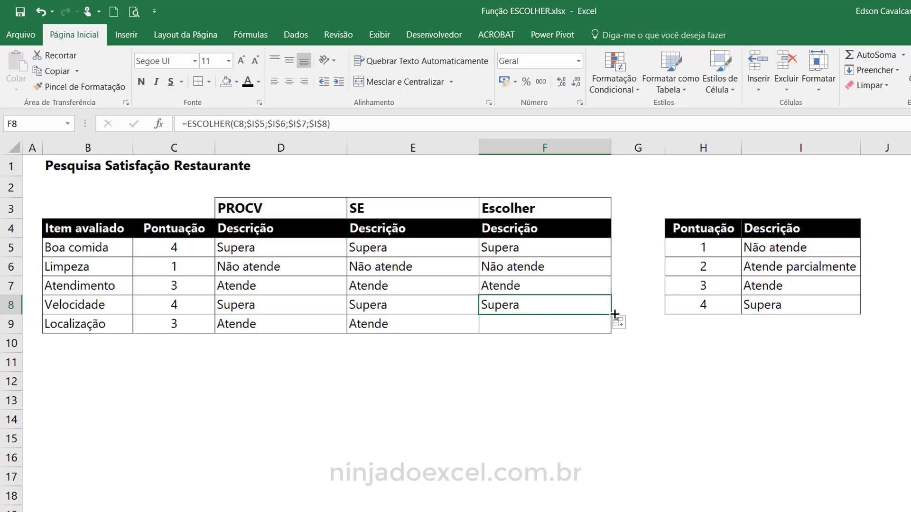
{"action": "left_click_drag", "start_coordinate": [614, 314], "coordinate": [599, 325]}
{"action": "double_click", "coordinate": [597, 324]}
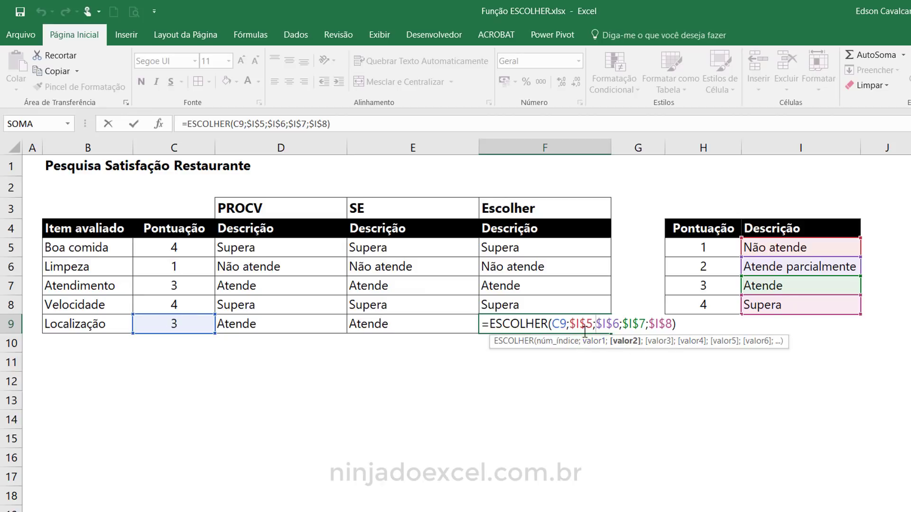
Check the locked $I$5 reference in F9 and set the Localização score in C9 to 1.
{"action": "left_click", "coordinate": [583, 326]}
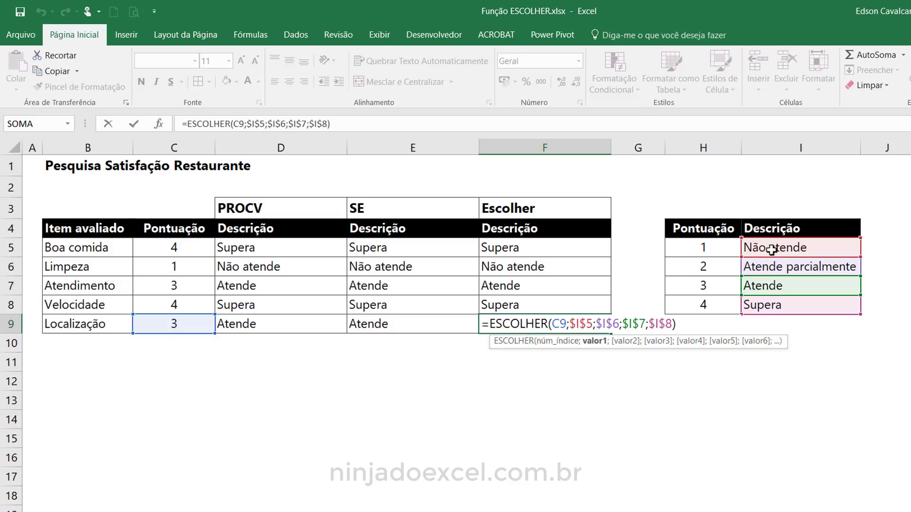
{"action": "left_click", "coordinate": [197, 327]}
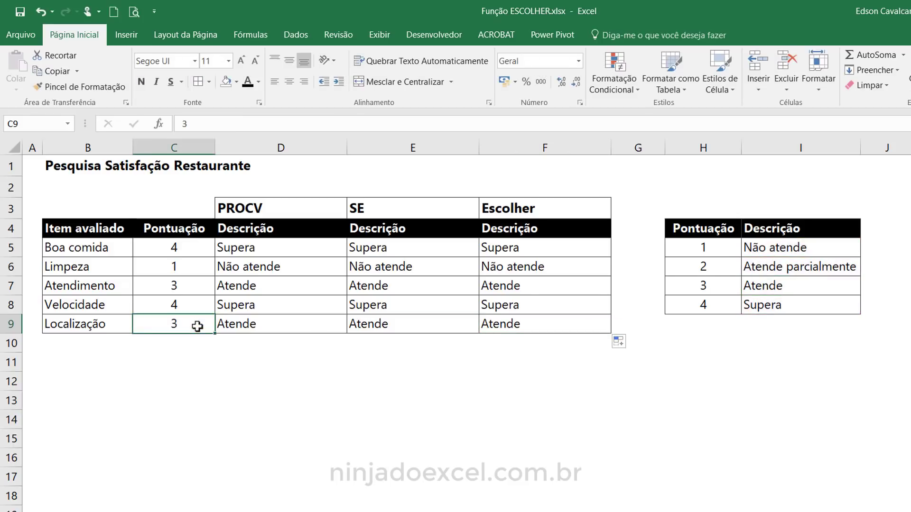
{"action": "type", "text": "1"}
{"action": "key", "text": "Return"}
Review the F9 formula's $I$6, $I$7 and $I$8 references, leaving it unchanged.
{"action": "left_click", "coordinate": [514, 324]}
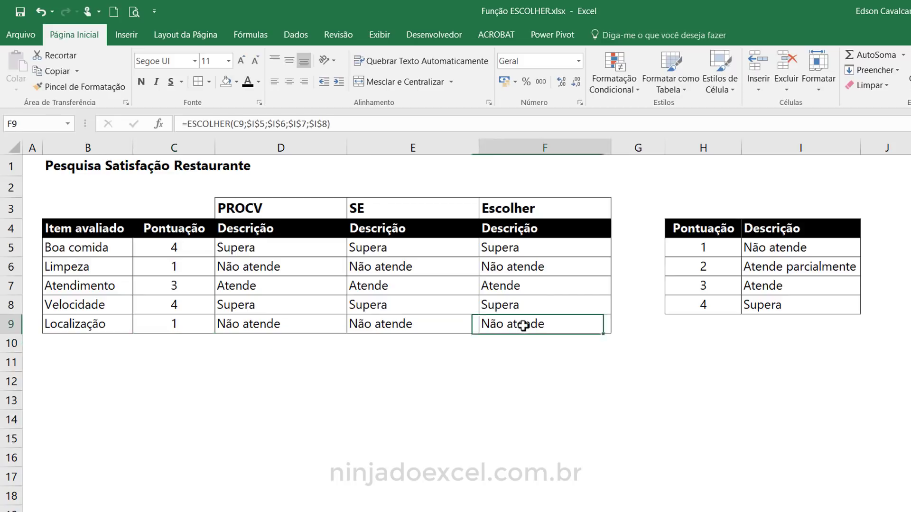
{"action": "double_click", "coordinate": [524, 326]}
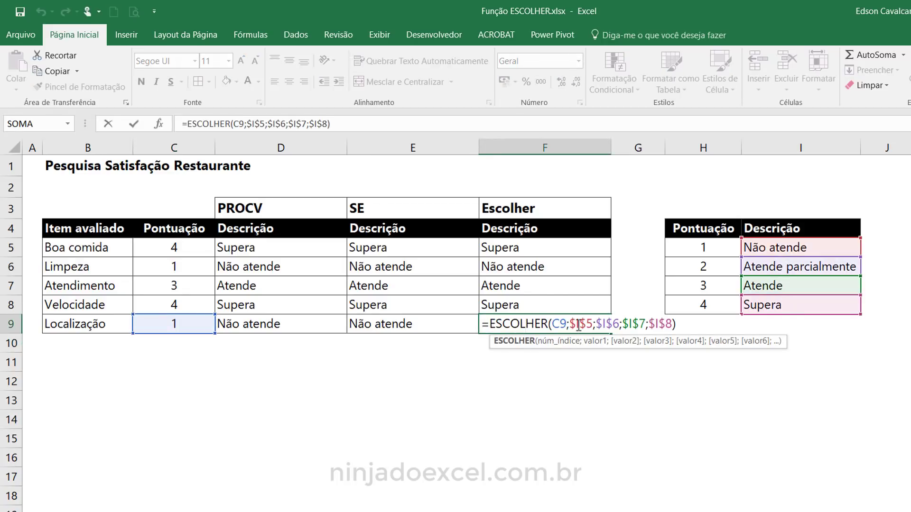
{"action": "left_click", "coordinate": [605, 323]}
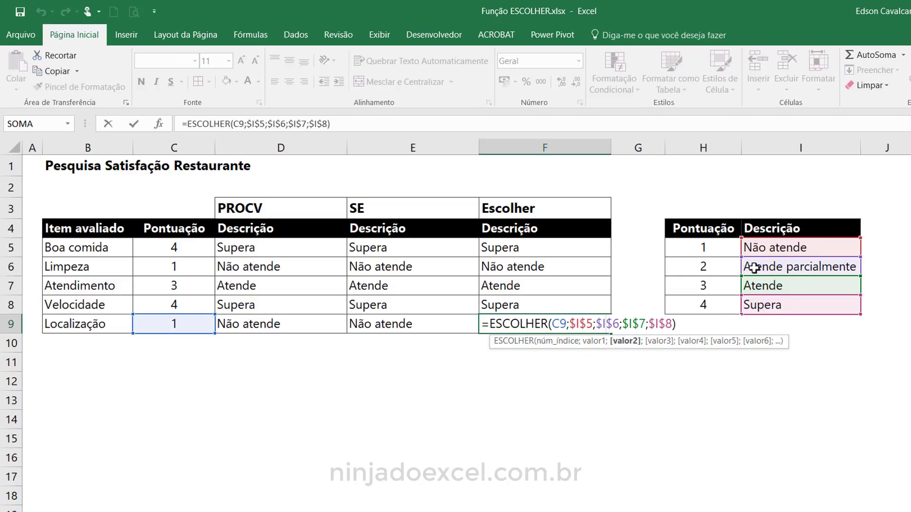
{"action": "left_click", "coordinate": [634, 327]}
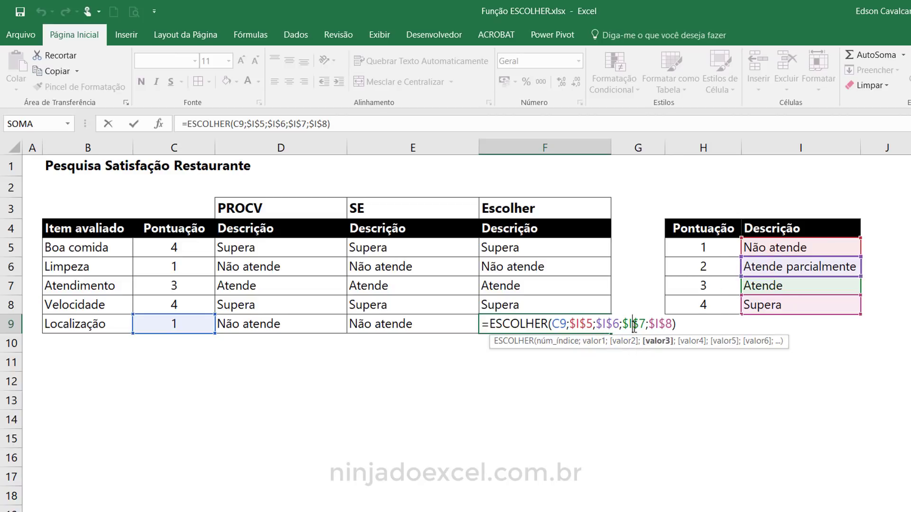
{"action": "left_click", "coordinate": [665, 326]}
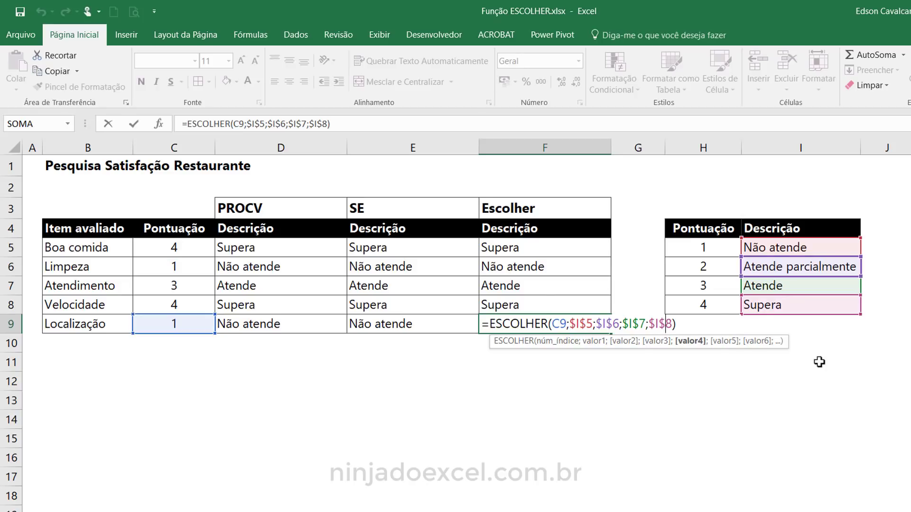
{"action": "key", "text": "Return"}
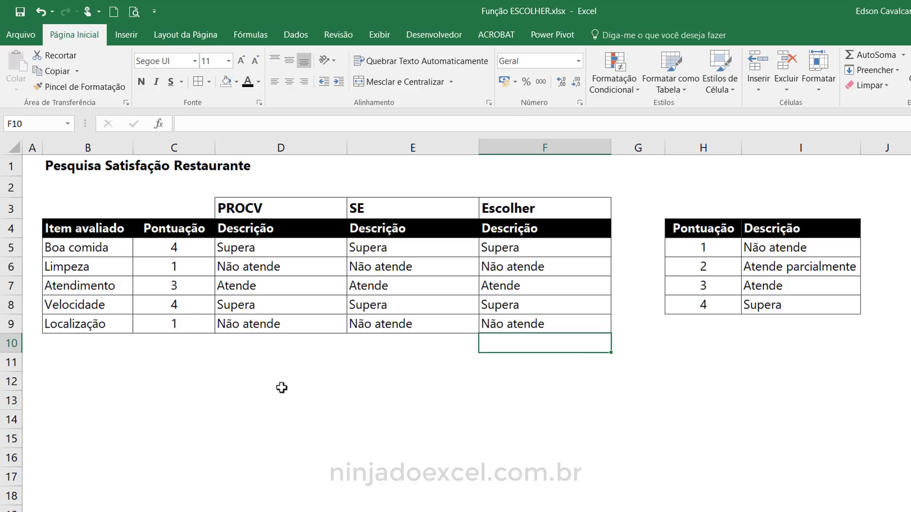
Enter scores 1 in C5, 2 in C6 and 2 in C9, then select F5.
{"action": "left_click", "coordinate": [191, 248]}
{"action": "type", "text": "1"}
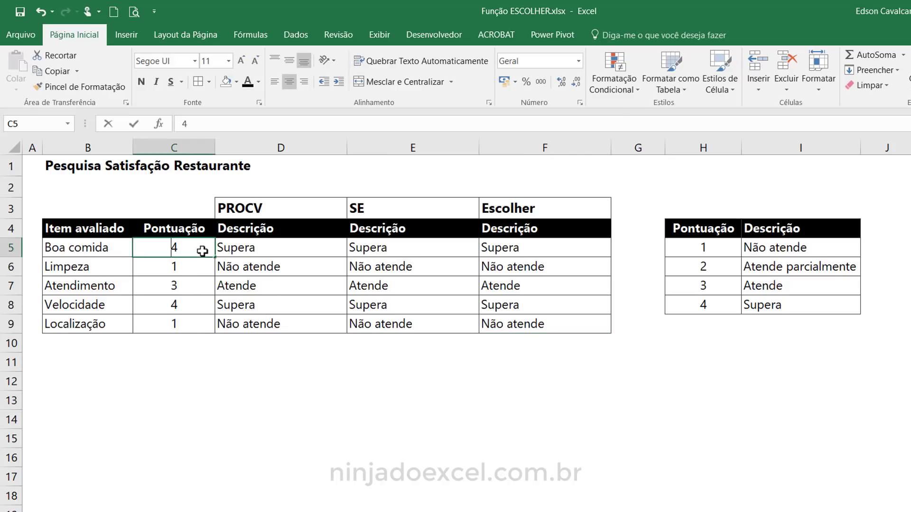
{"action": "key", "text": "Return"}
{"action": "type", "text": "2"}
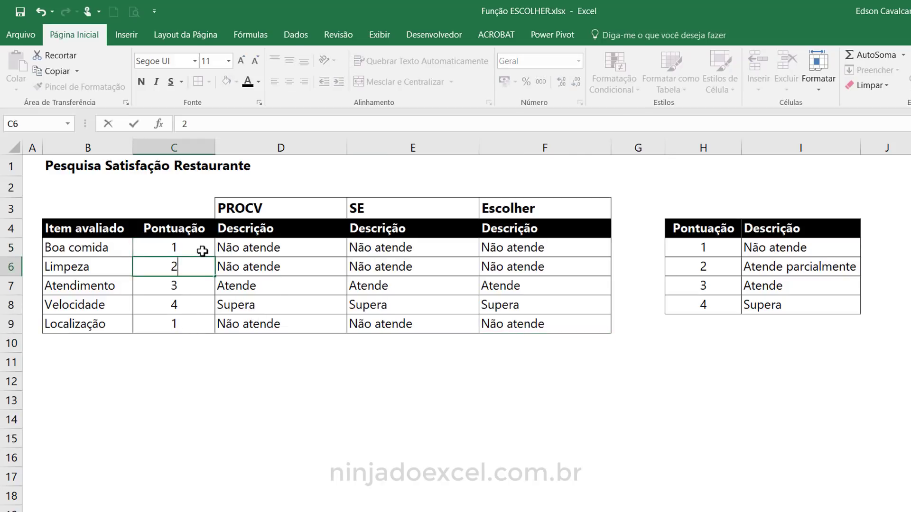
{"action": "key", "text": "Return"}
{"action": "key", "text": "Return"}
{"action": "key", "text": "Return"}
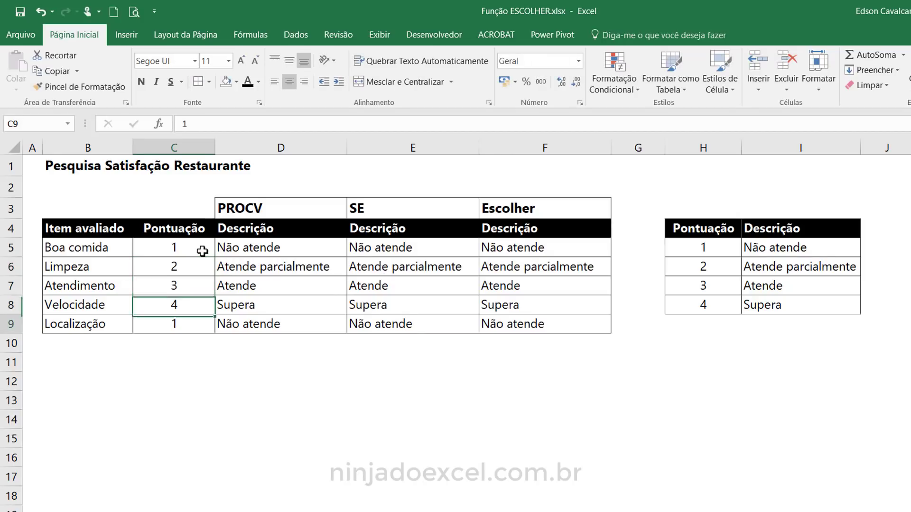
{"action": "type", "text": "2"}
{"action": "key", "text": "Return"}
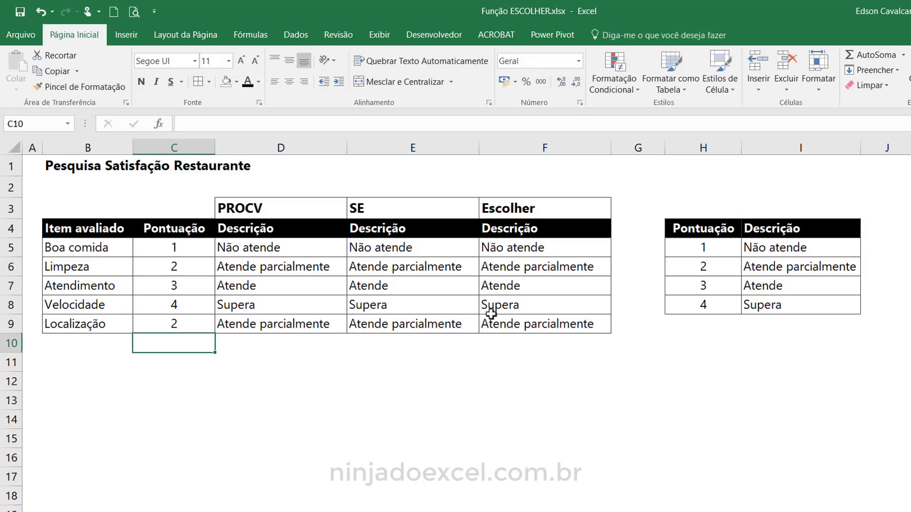
{"action": "left_click", "coordinate": [557, 247]}
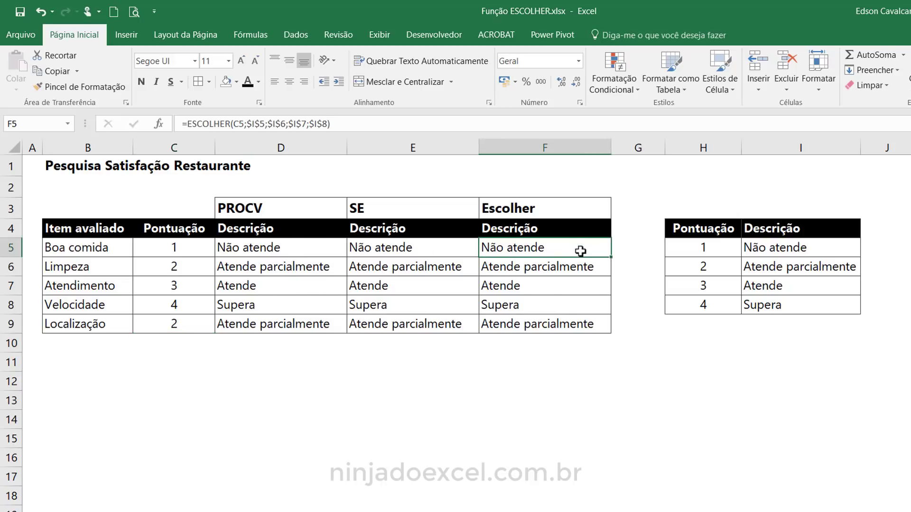
{"action": "double_click", "coordinate": [581, 251]}
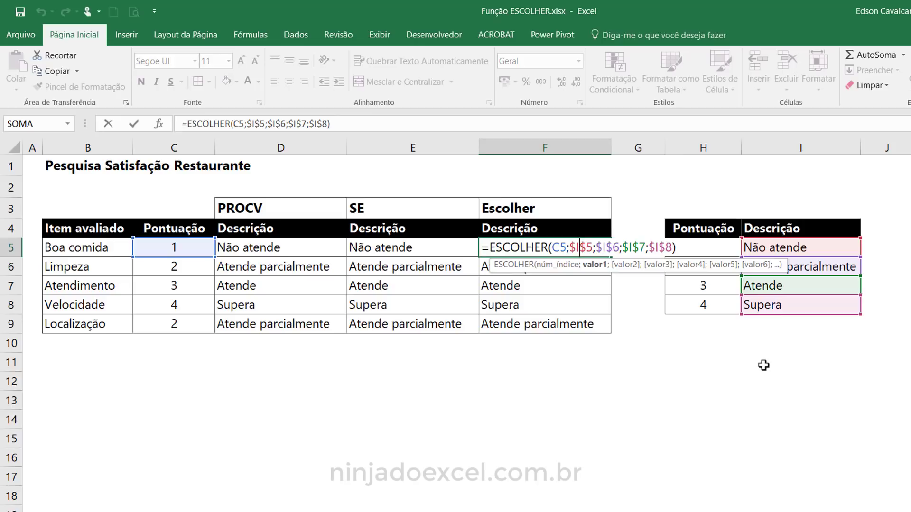
{"action": "key", "text": "Escape"}
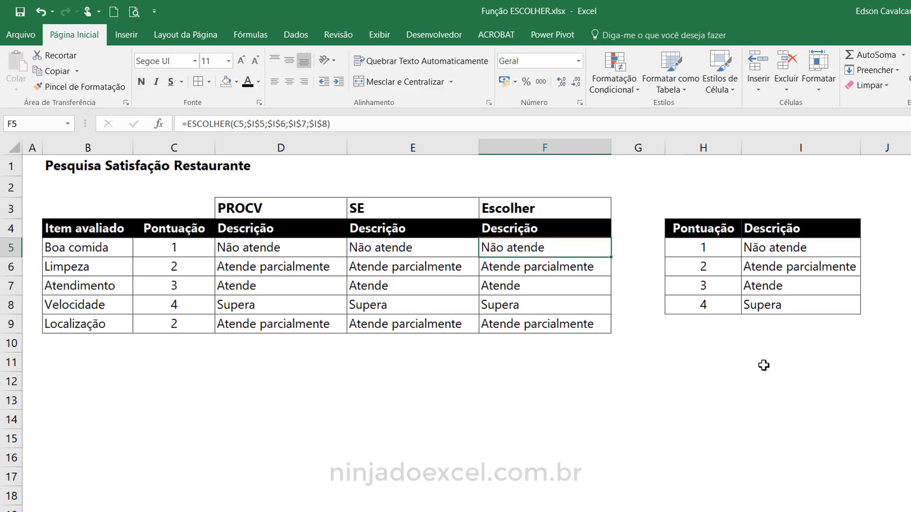
{"action": "double_click", "coordinate": [526, 247]}
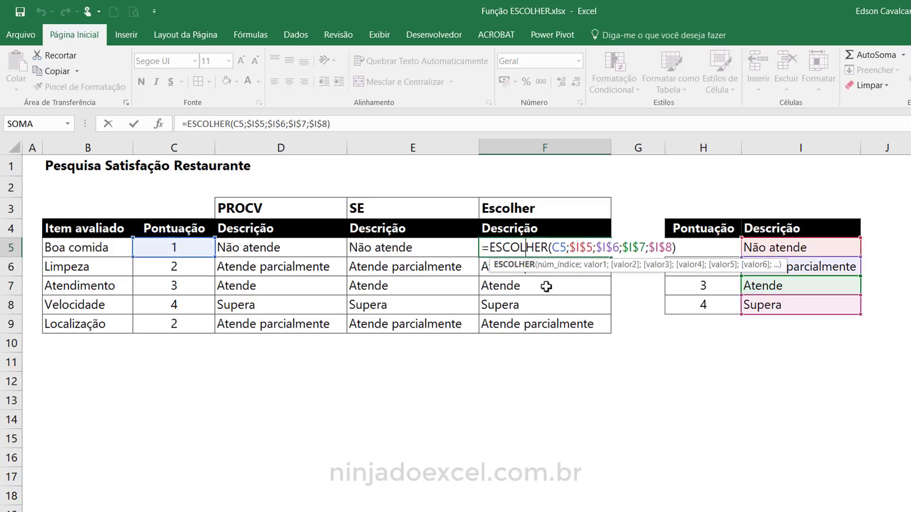
{"action": "key", "text": "Escape"}
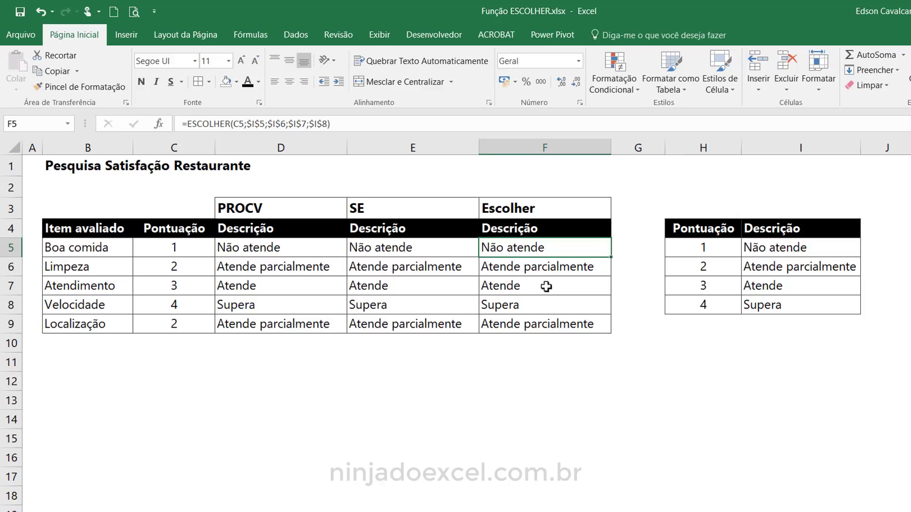
{"action": "key", "text": "F2"}
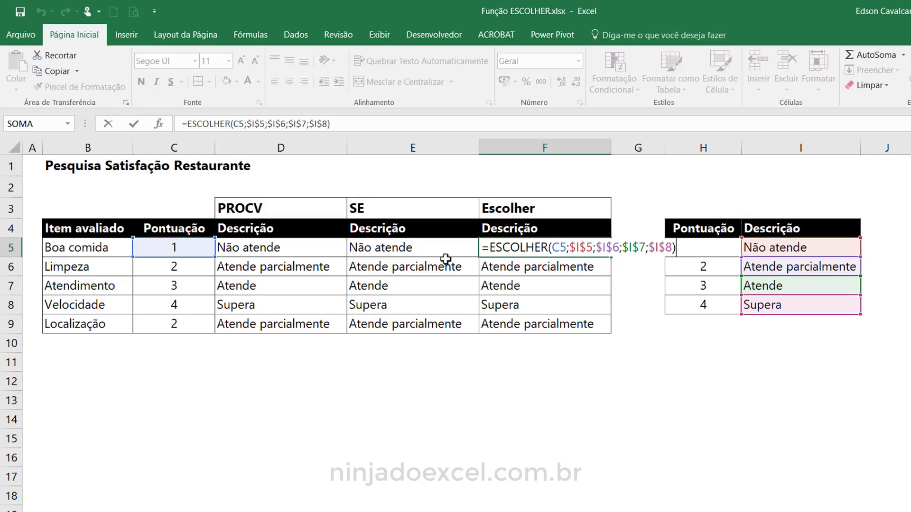
{"action": "key", "text": "Escape"}
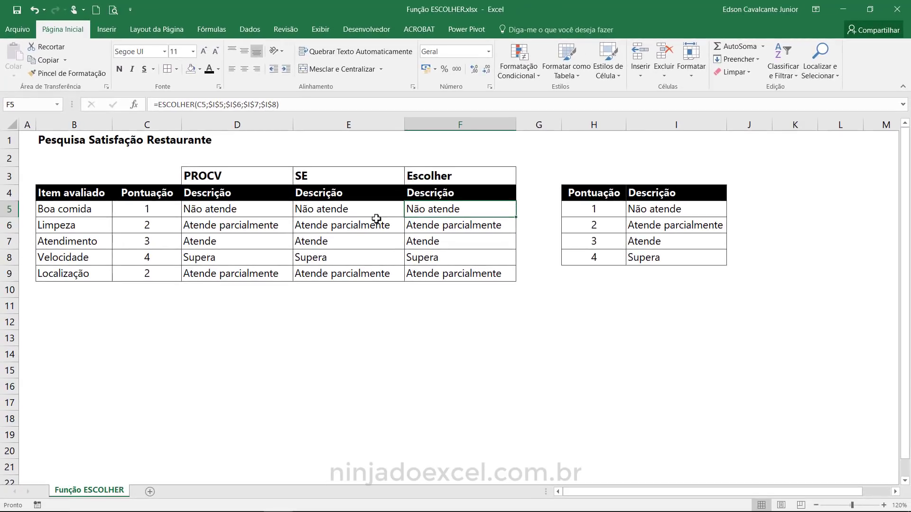